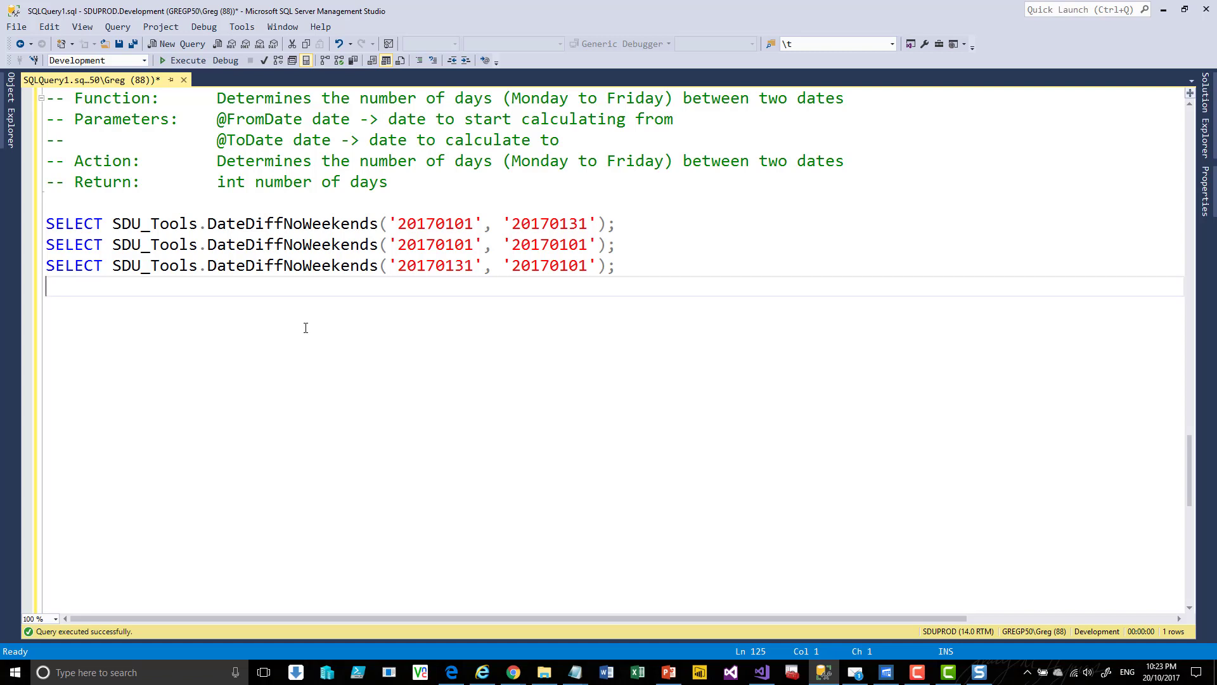
# Step: Run the first DateDiffNoWeekends query alone, returning 22 weekdays for January
pyautogui.click(640, 225)
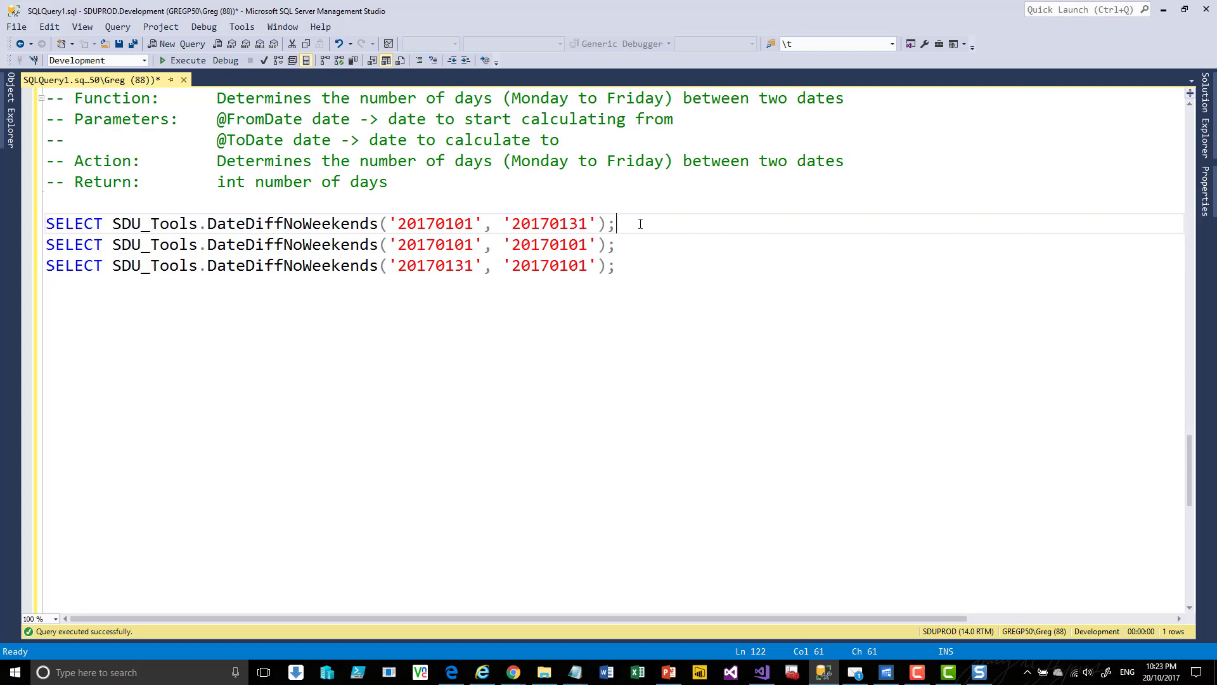
pyautogui.hotkey('shift', 'Home')
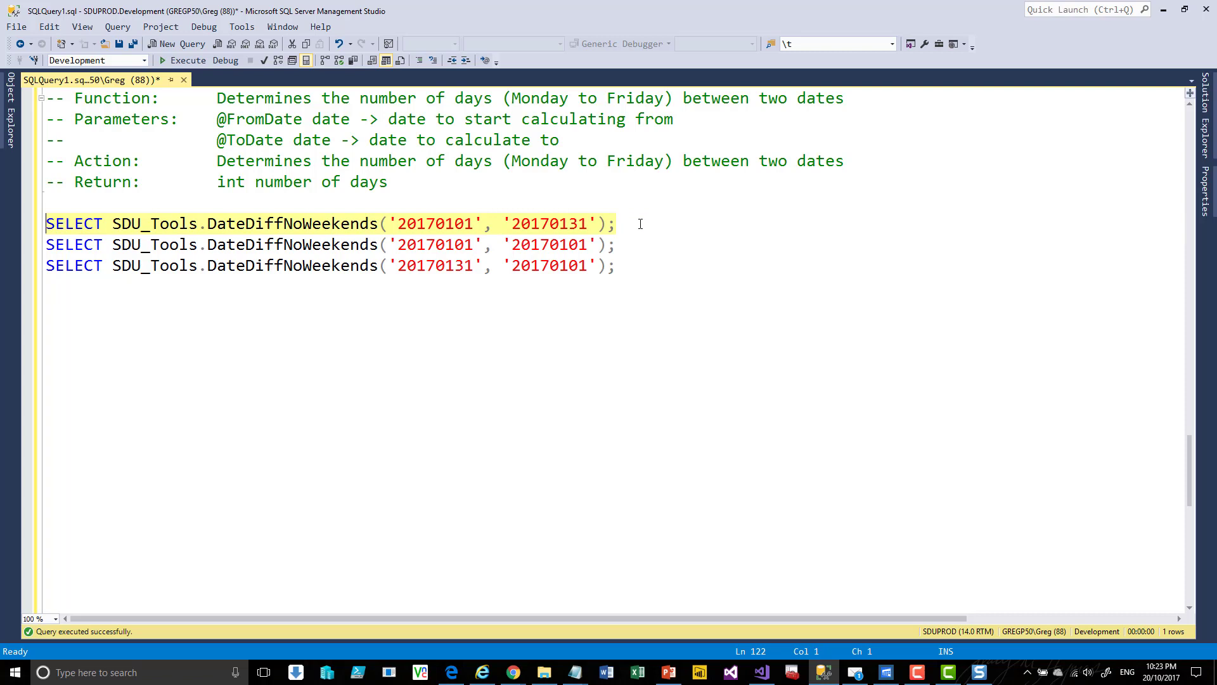
pyautogui.press('F5')
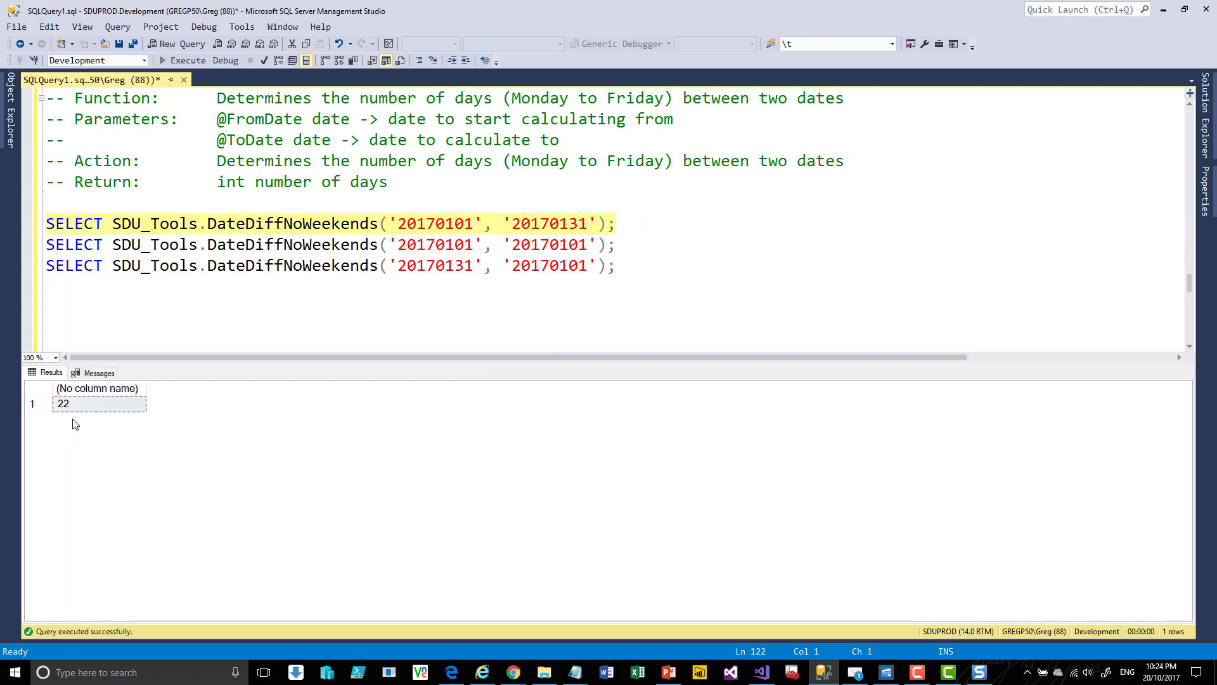
# Step: Run the second query with identical dates, returning 0 weekdays
pyautogui.press('Down')
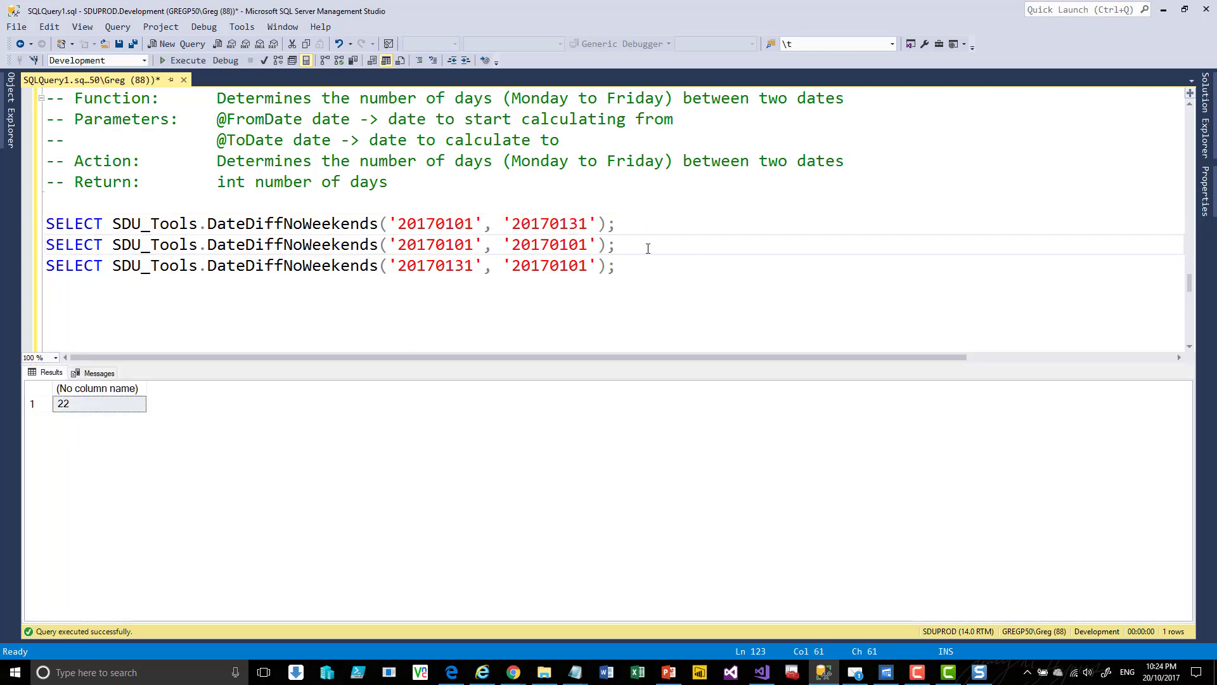
pyautogui.hotkey('shift', 'End')
pyautogui.press('F5')
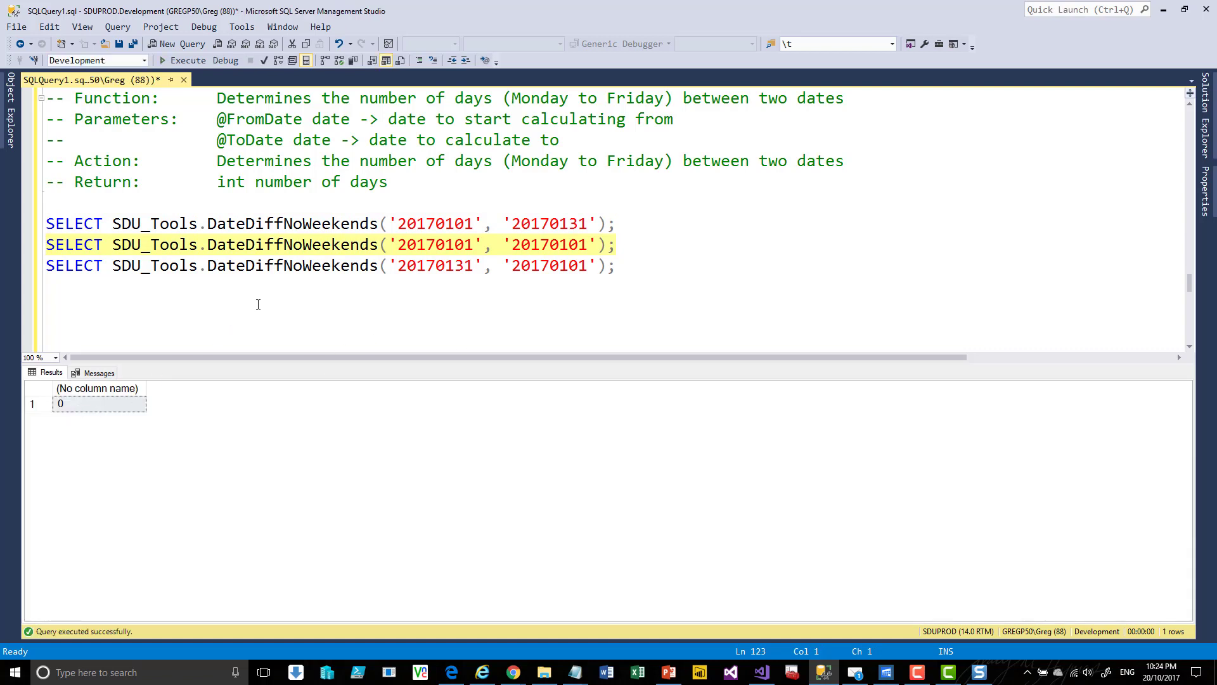
# Step: Run the third query with reversed dates alone, returning -22 weekdays
pyautogui.click(622, 267)
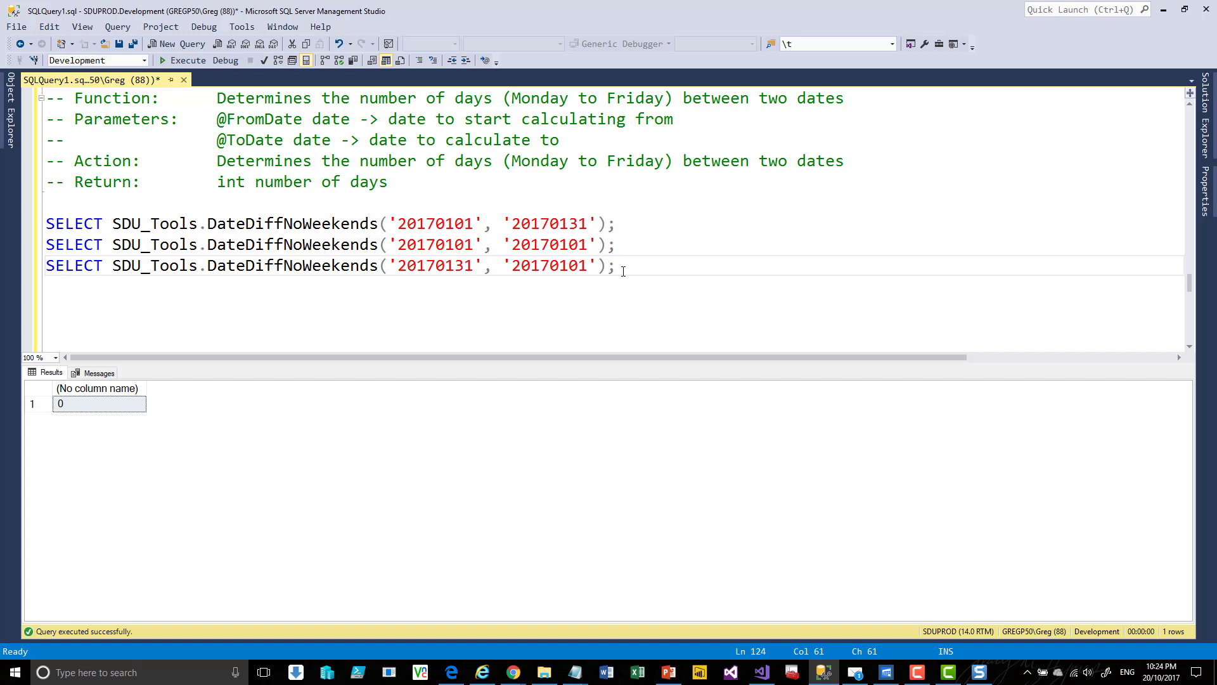
pyautogui.hotkey('shift', 'Home')
pyautogui.press('F5')
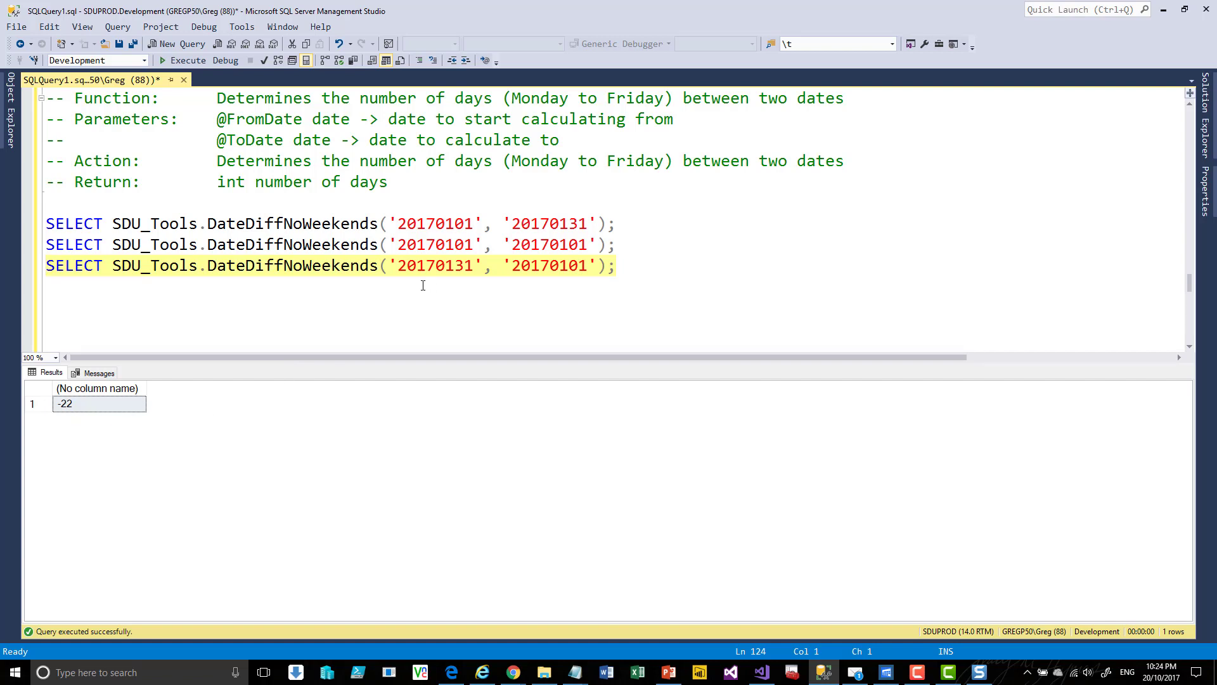
# Step: Deselect the third query by placing the cursor on the blank line below
pyautogui.click(542, 306)
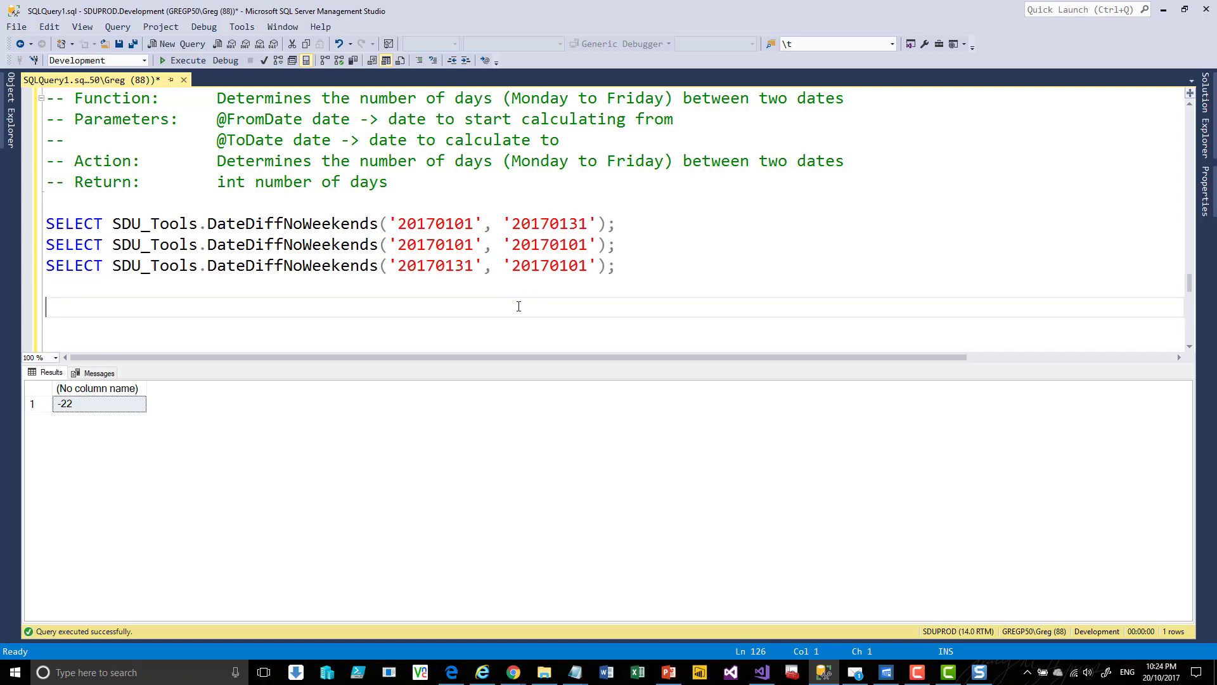